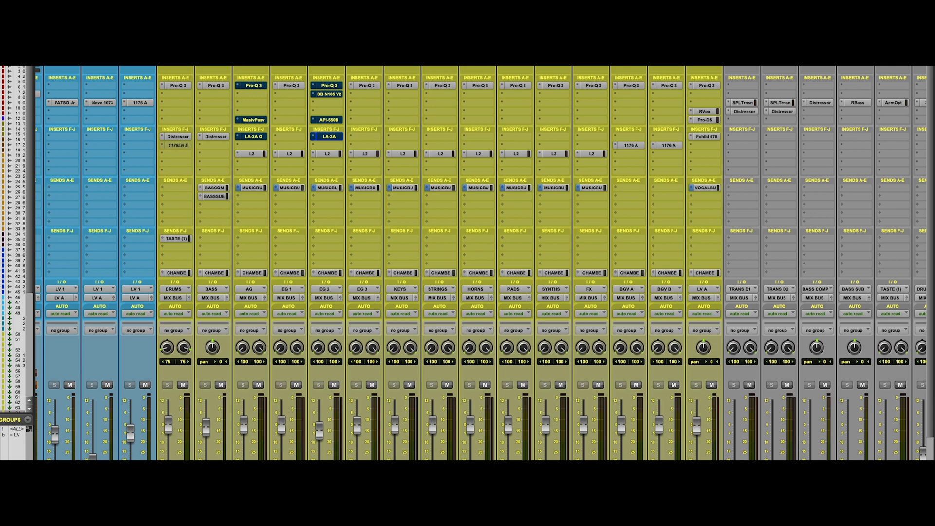
Review the mixer's tracks and buses, then inspect the Pro-Q 3 equalizer and the L2 limiter on the AG bus.
{"action": "scroll", "coordinate": [328, 287], "scroll_direction": "left", "scroll_amount": 20}
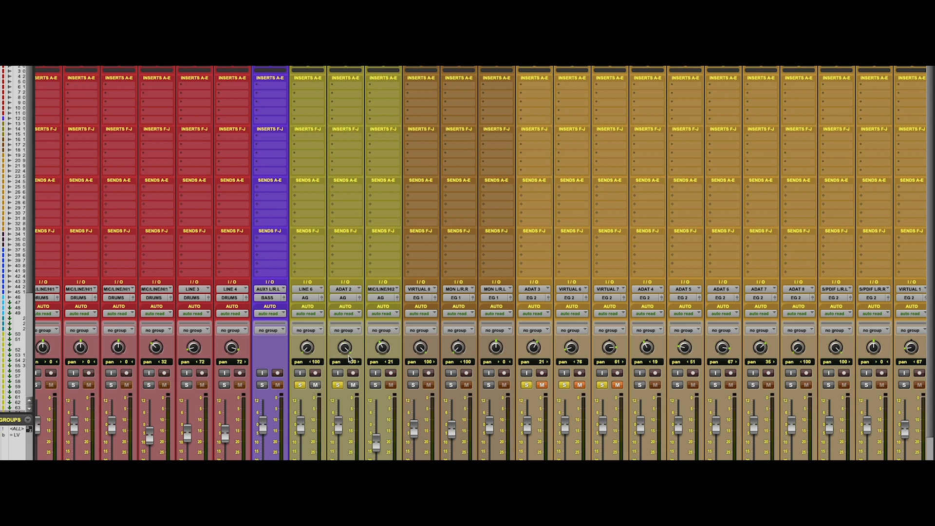
{"action": "scroll", "coordinate": [354, 380], "scroll_direction": "right", "scroll_amount": 15}
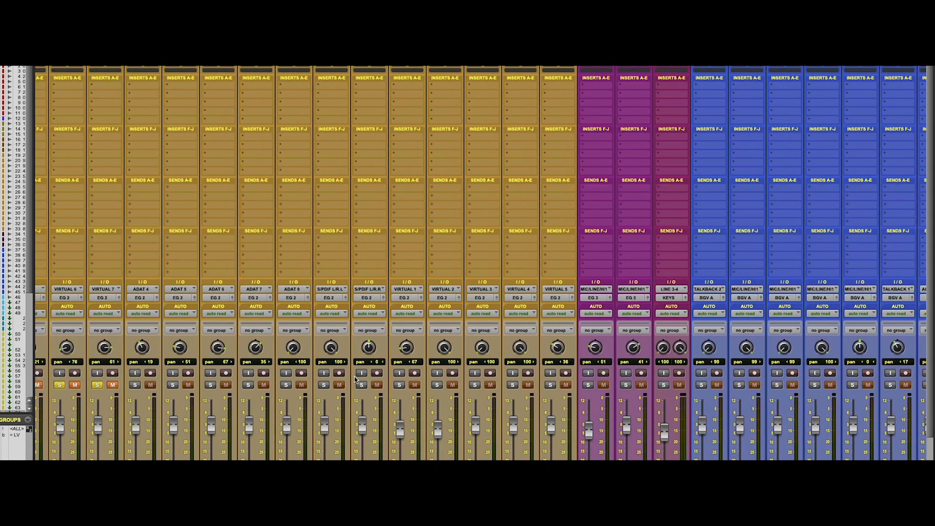
{"action": "scroll", "coordinate": [354, 380], "scroll_direction": "right", "scroll_amount": 1}
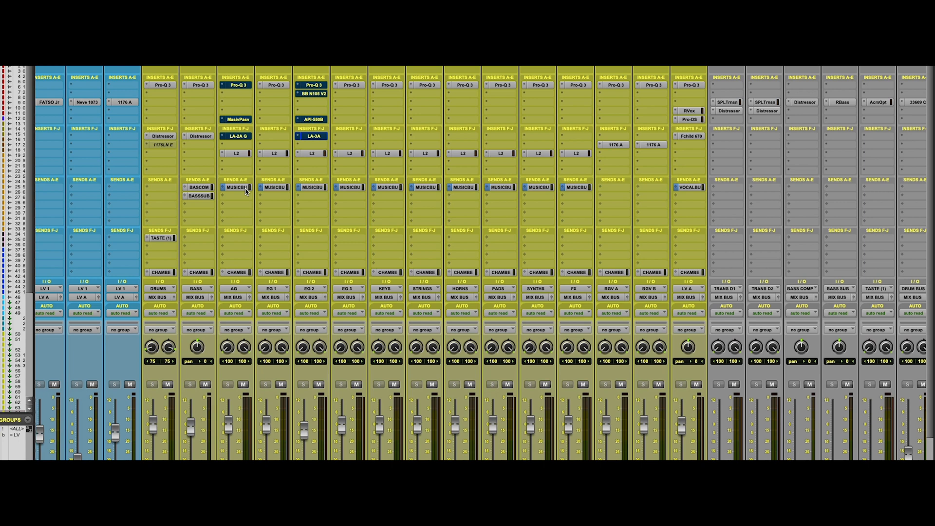
{"action": "left_click", "coordinate": [238, 87]}
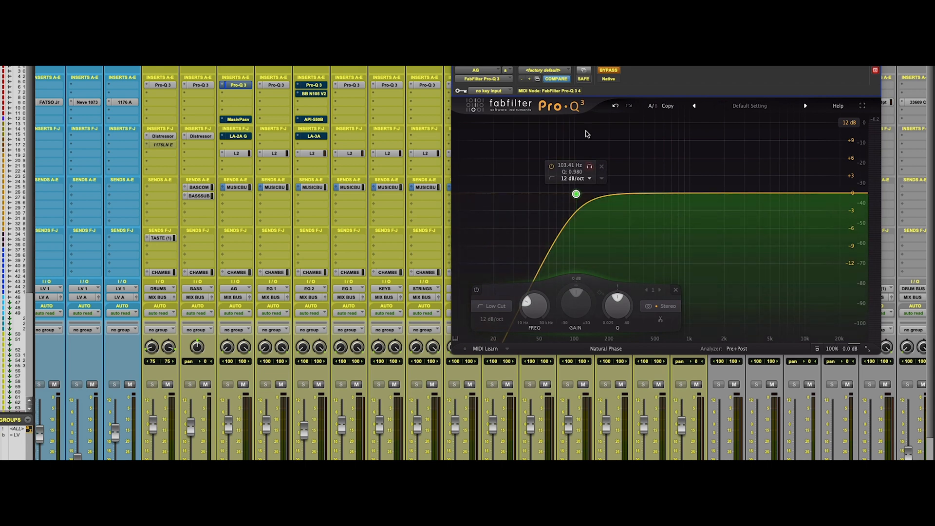
{"action": "left_click_drag", "start_coordinate": [578, 56], "coordinate": [477, 98]}
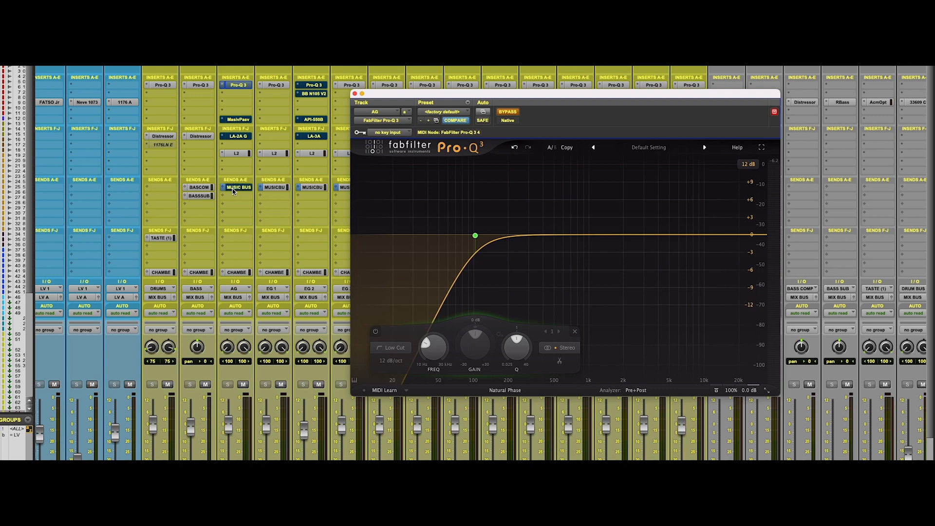
{"action": "left_click", "coordinate": [236, 154]}
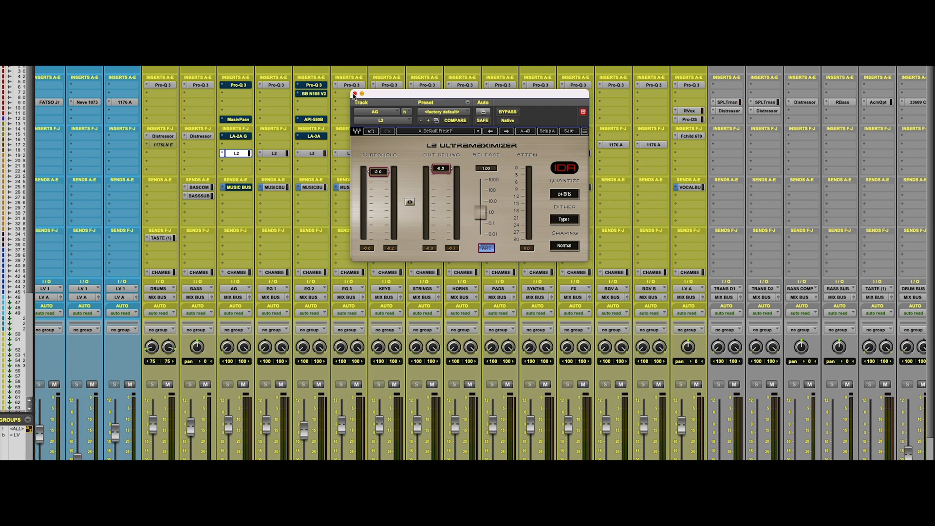
{"action": "left_click", "coordinate": [353, 93]}
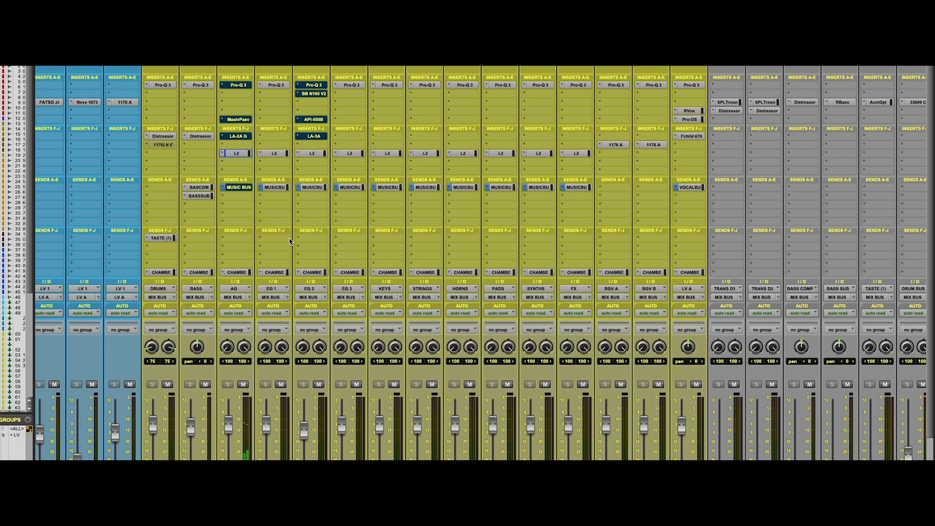
Take the AG bus's Pro-Q 3 low cut out of bypass, comparing the playback with and without it, and close the plug-in.
{"action": "left_click", "coordinate": [239, 86]}
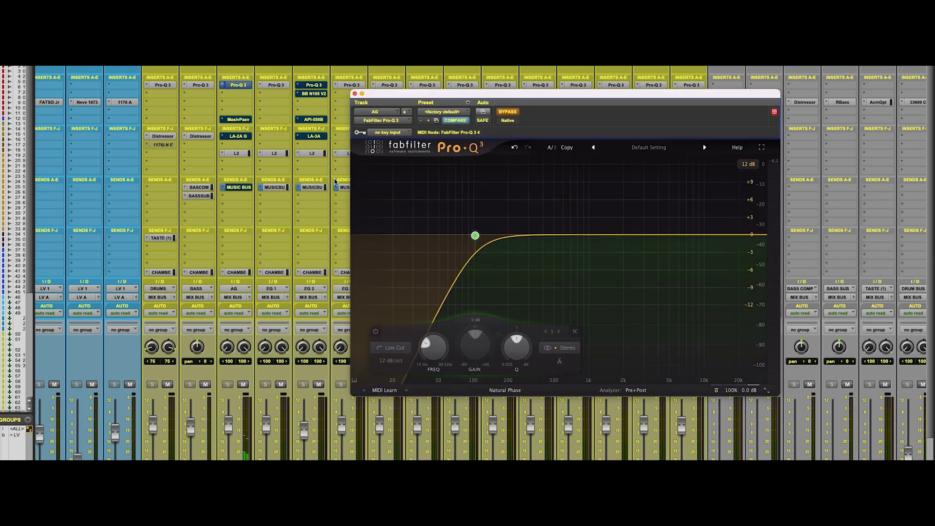
{"action": "left_click", "coordinate": [507, 113]}
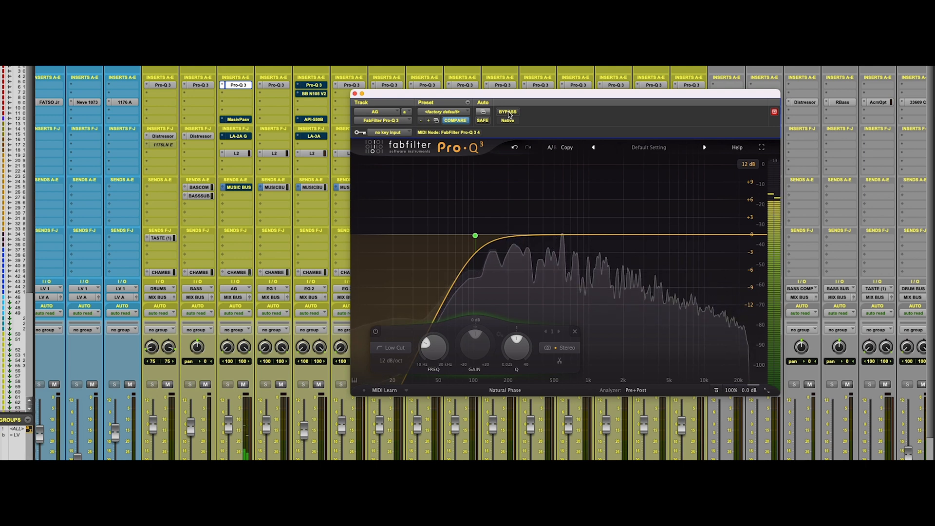
{"action": "left_click", "coordinate": [508, 114]}
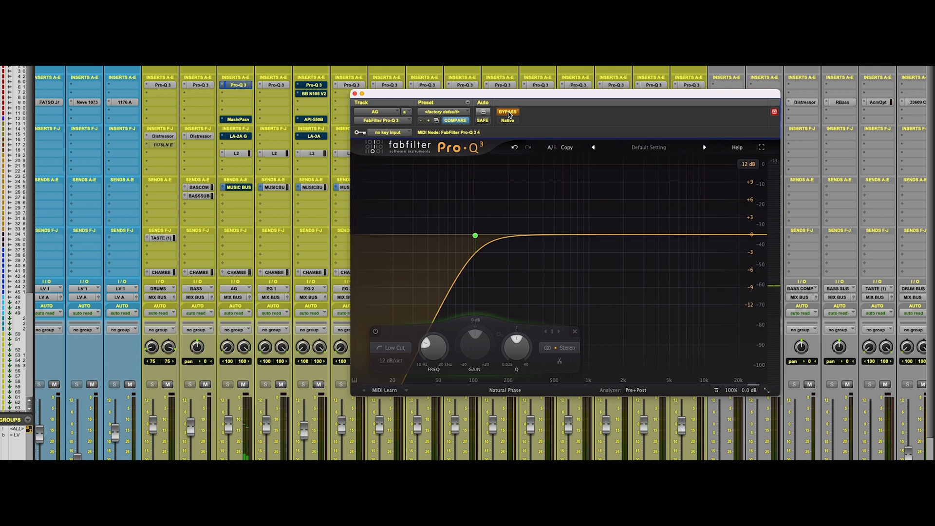
{"action": "left_click", "coordinate": [508, 114]}
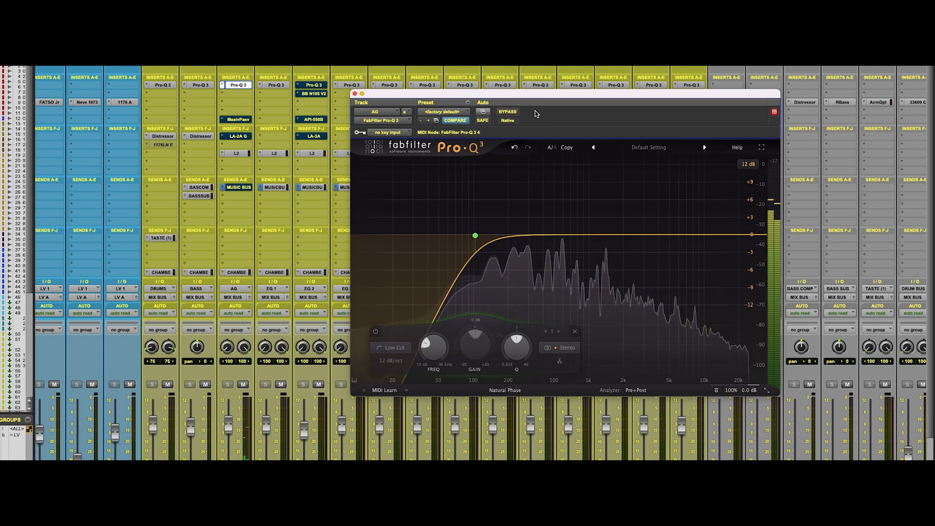
{"action": "mouse_move", "coordinate": [475, 242]}
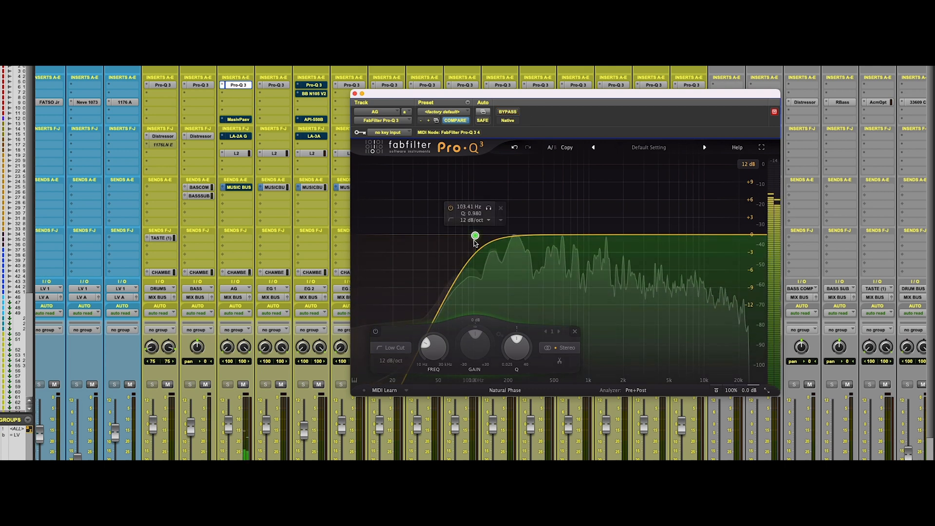
{"action": "key", "text": "space"}
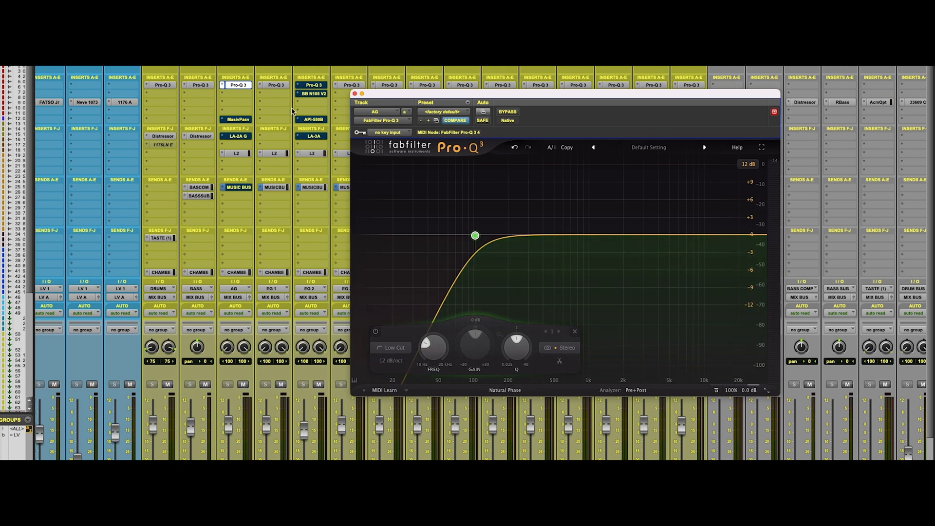
{"action": "left_click", "coordinate": [355, 94]}
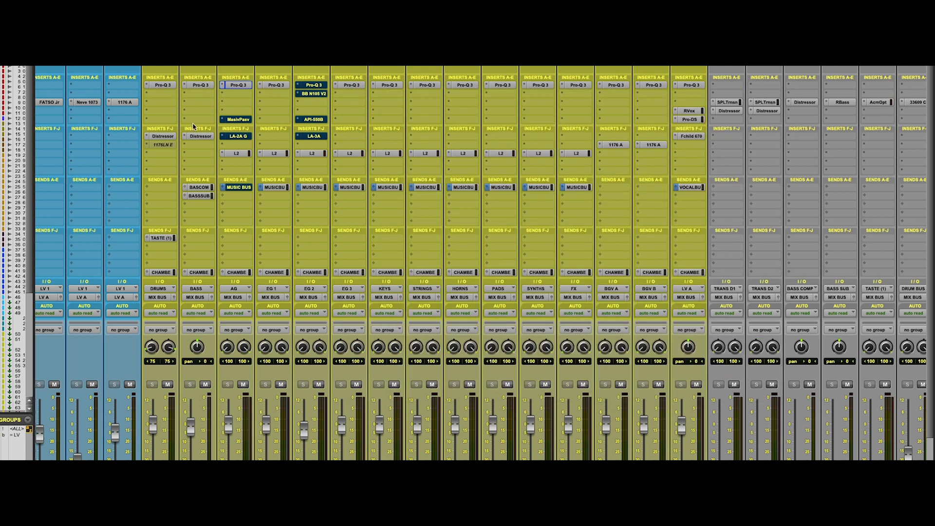
Enable the Manley Massive Passive EQ on the AG bus, comparing it against bypass during playback, and close the plug-in.
{"action": "left_click", "coordinate": [238, 119]}
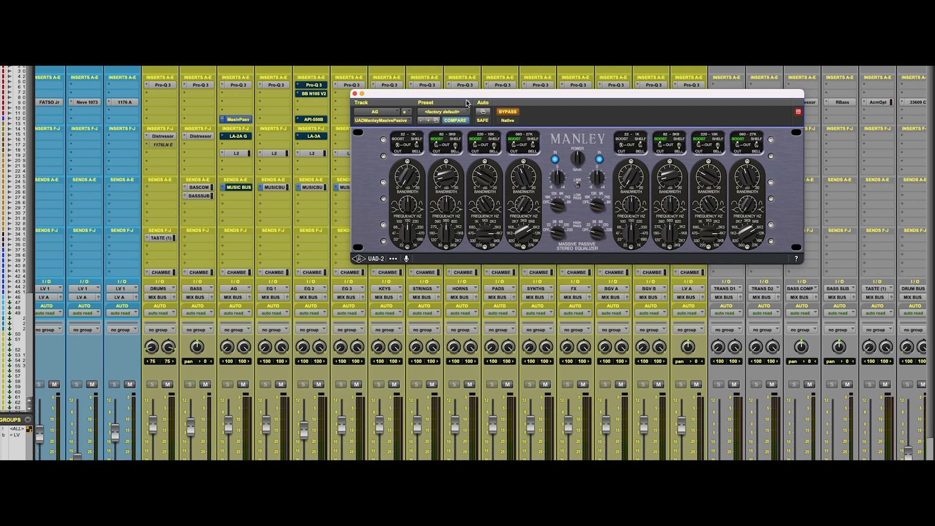
{"action": "left_click_drag", "start_coordinate": [465, 95], "coordinate": [379, 166]}
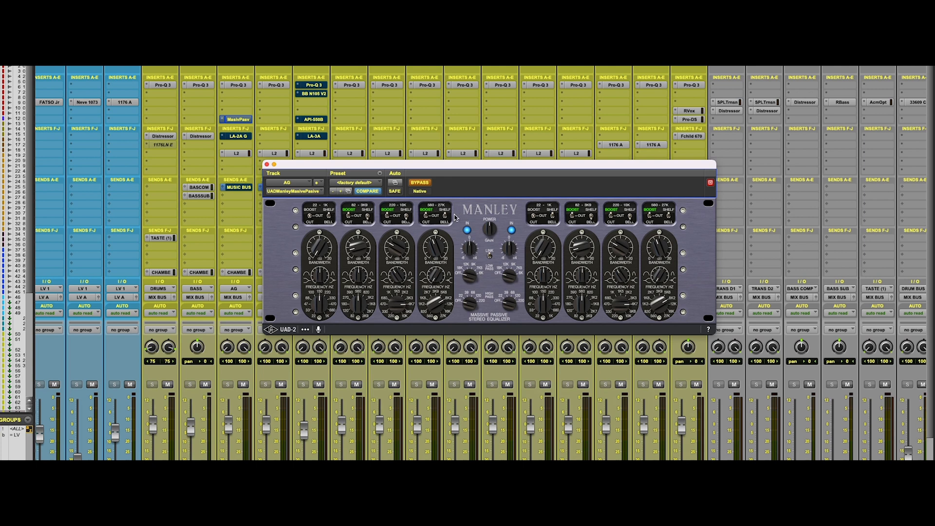
{"action": "left_click", "coordinate": [420, 183]}
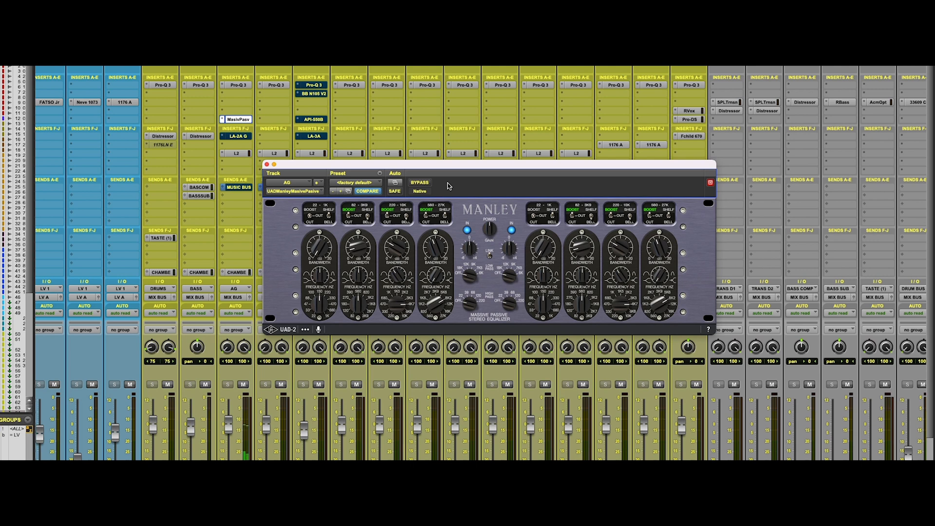
{"action": "left_click", "coordinate": [420, 183]}
{"action": "left_click", "coordinate": [420, 183]}
{"action": "left_click", "coordinate": [422, 184]}
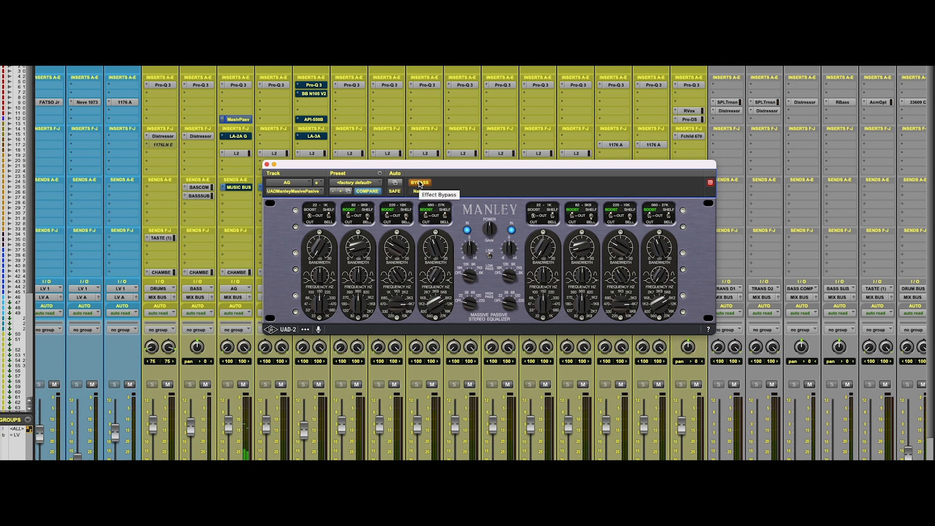
{"action": "left_click", "coordinate": [419, 184]}
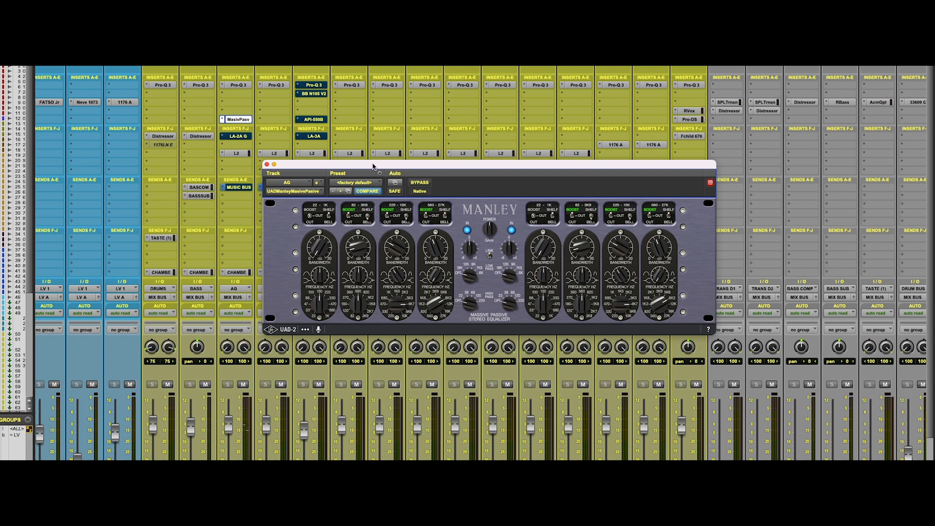
{"action": "left_click", "coordinate": [267, 165]}
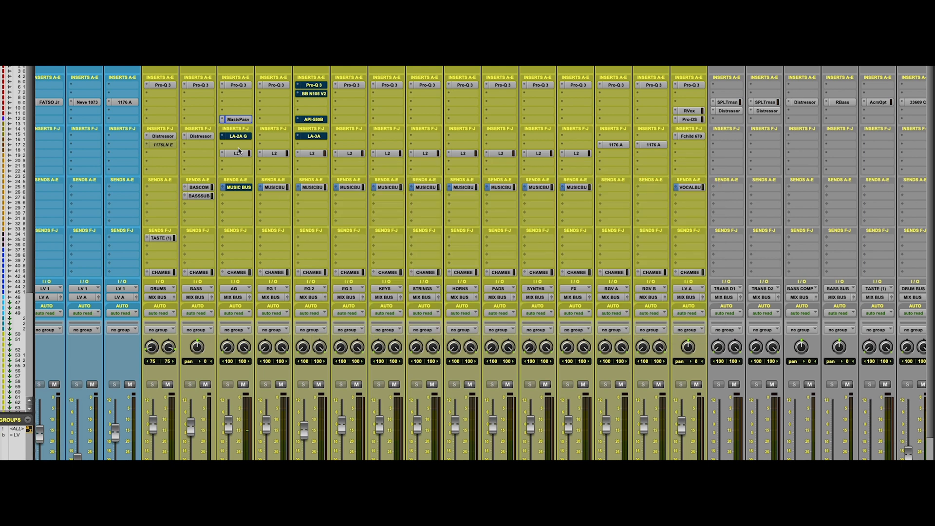
Activate the Teletronix LA-2A compressor on the AG bus, comparing it against bypass, and close the plug-in.
{"action": "left_click", "coordinate": [234, 137]}
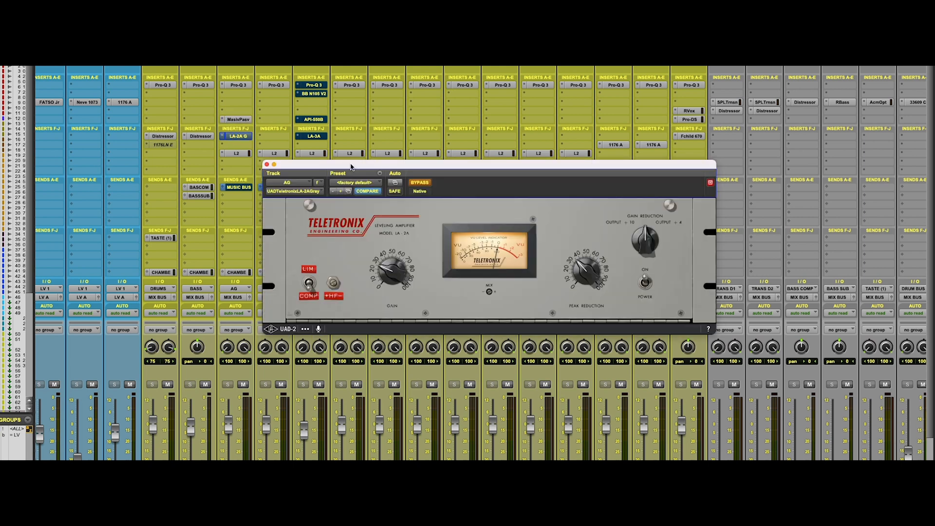
{"action": "left_click_drag", "start_coordinate": [348, 170], "coordinate": [345, 172]}
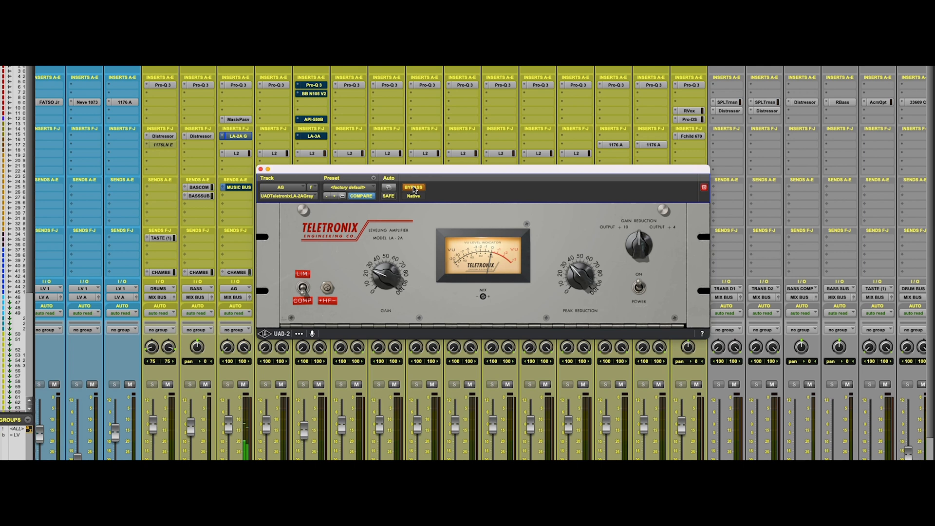
{"action": "left_click", "coordinate": [413, 189]}
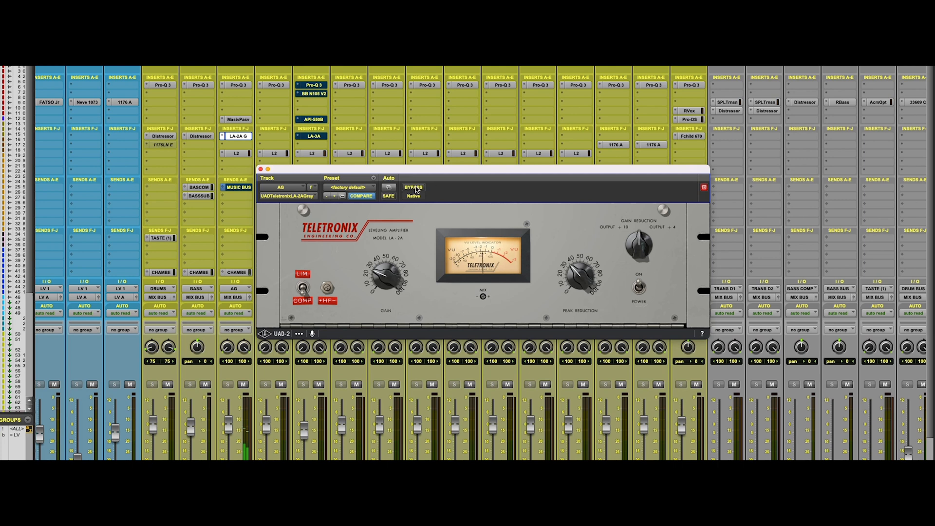
{"action": "left_click", "coordinate": [415, 188]}
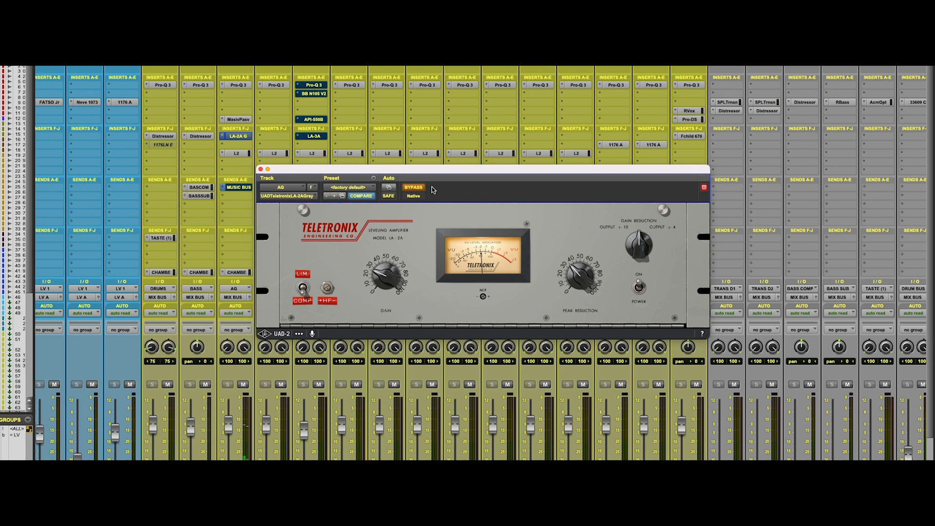
{"action": "left_click", "coordinate": [414, 187]}
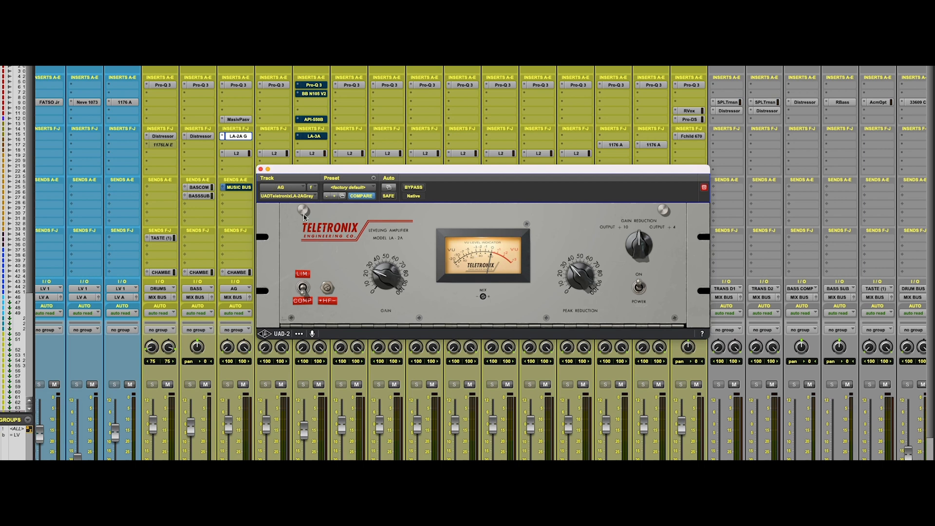
{"action": "left_click", "coordinate": [260, 169]}
Inspect the L2 Ultramaximizer settings and the MUSIC BUS send on the AG bus, closing each window after viewing.
{"action": "left_click", "coordinate": [237, 154]}
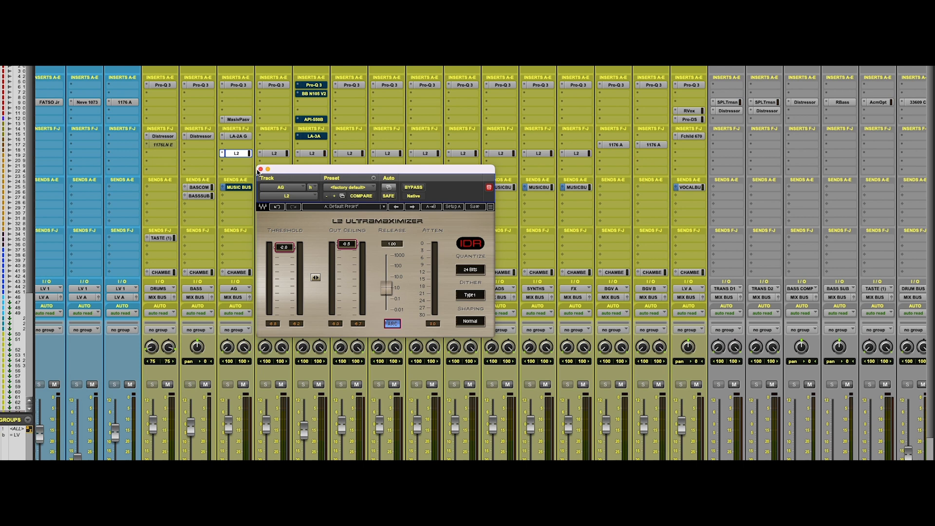
{"action": "left_click", "coordinate": [260, 168]}
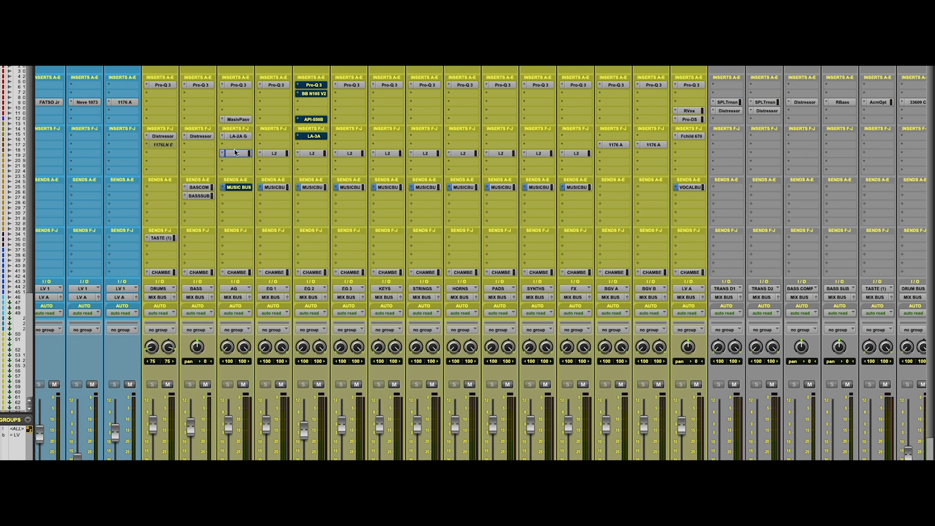
{"action": "left_click", "coordinate": [239, 188]}
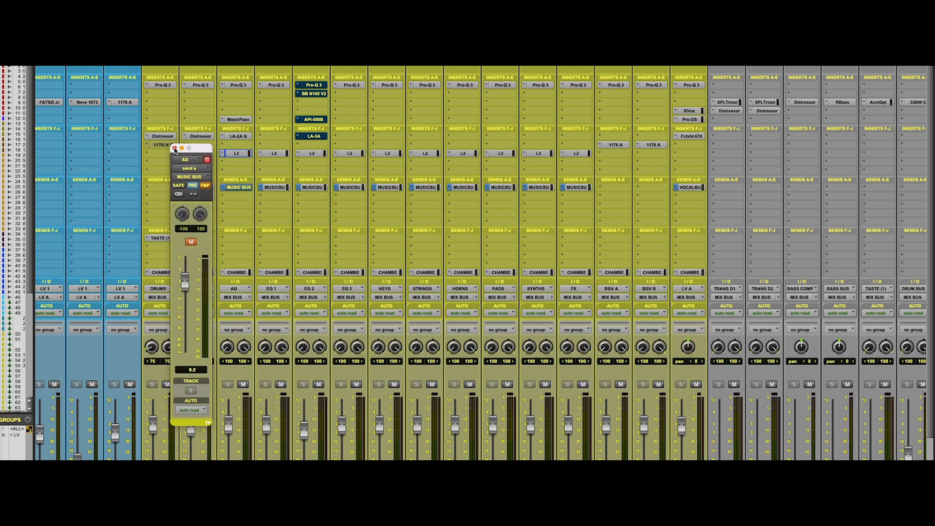
{"action": "left_click", "coordinate": [175, 148]}
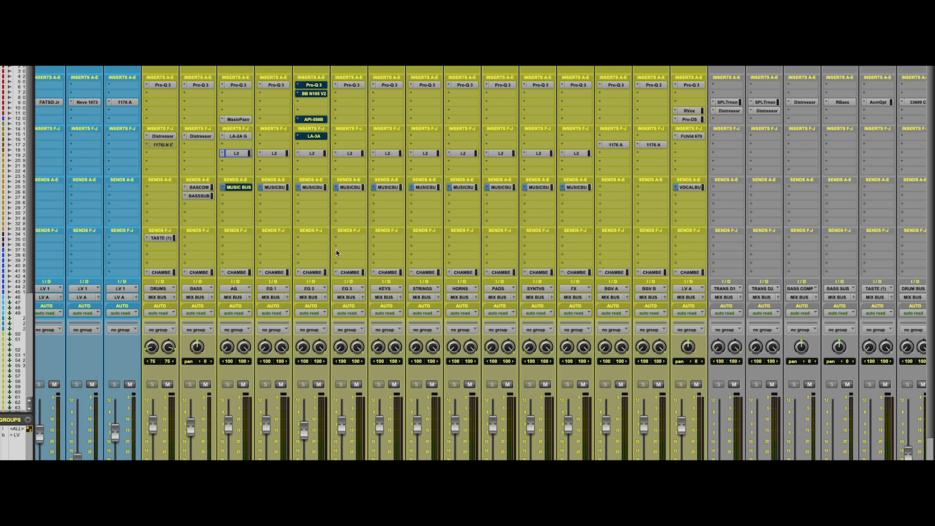
Turn off solo on the two AG source tracks with inputs LINE 6 and ADAT 2.
{"action": "scroll", "coordinate": [431, 347], "scroll_direction": "left", "scroll_amount": 10}
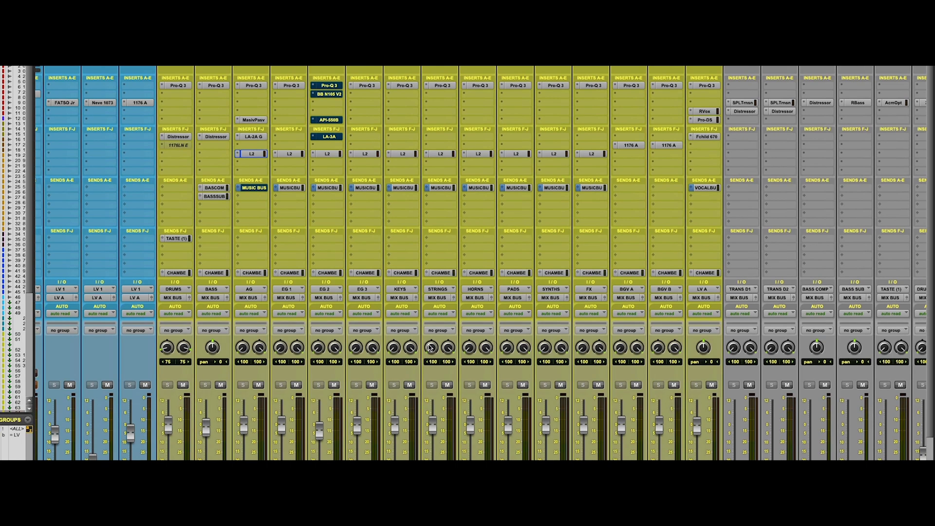
{"action": "scroll", "coordinate": [428, 346], "scroll_direction": "left", "scroll_amount": 5}
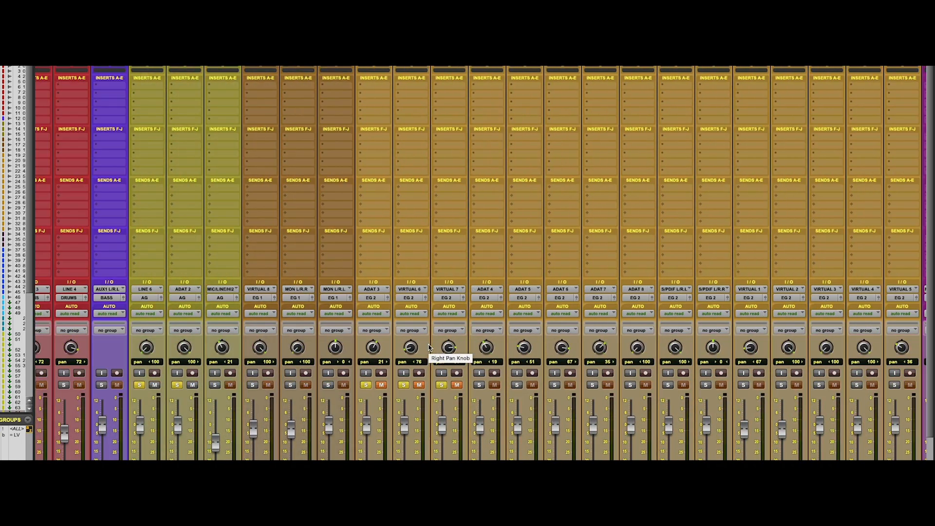
{"action": "scroll", "coordinate": [429, 347], "scroll_direction": "right", "scroll_amount": 3}
{"action": "scroll", "coordinate": [302, 387], "scroll_direction": "left", "scroll_amount": 9}
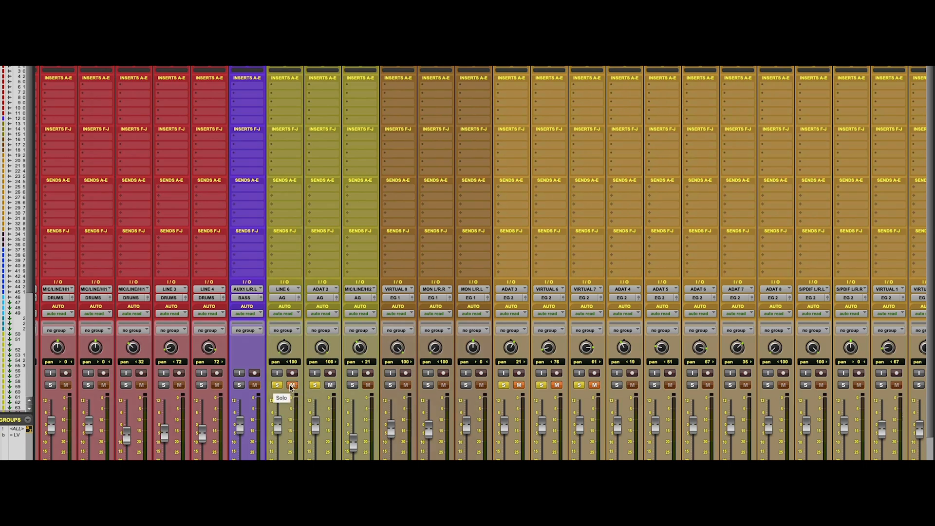
{"action": "left_click", "coordinate": [275, 385]}
{"action": "left_click", "coordinate": [315, 384]}
Unmute the three soloed EG 2 source tracks with inputs ADAT 3, VIRTUAL 6 and VIRTUAL 7.
{"action": "scroll", "coordinate": [325, 390], "scroll_direction": "right", "scroll_amount": 6}
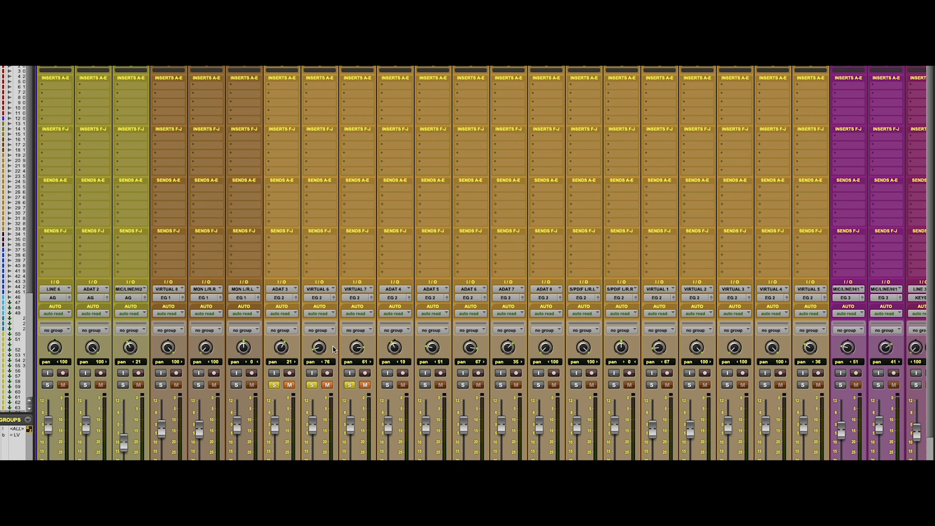
{"action": "left_click", "coordinate": [289, 384]}
{"action": "left_click", "coordinate": [326, 384]}
{"action": "left_click", "coordinate": [365, 384]}
Mute the MUSIC BUS send on the EG 2 bus.
{"action": "scroll", "coordinate": [470, 407], "scroll_direction": "right", "scroll_amount": 10}
{"action": "scroll", "coordinate": [470, 407], "scroll_direction": "right", "scroll_amount": 15}
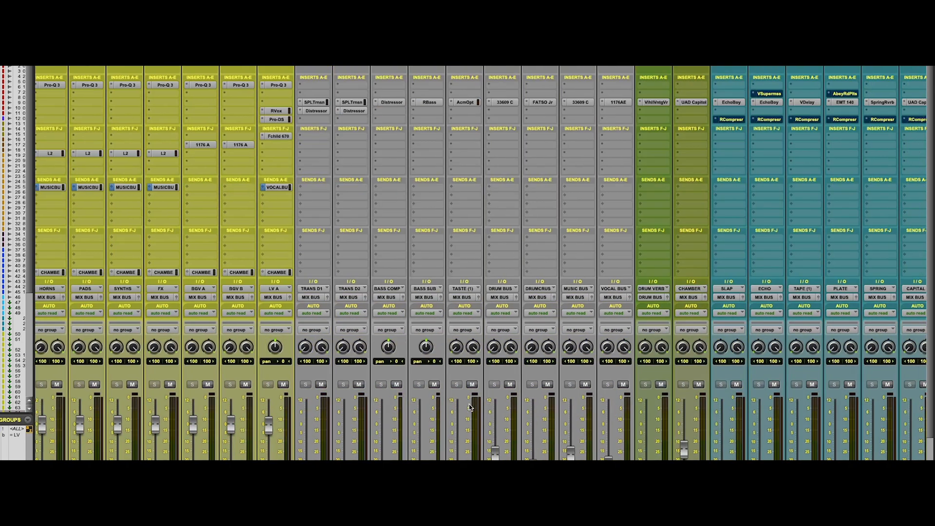
{"action": "scroll", "coordinate": [470, 407], "scroll_direction": "left", "scroll_amount": 7}
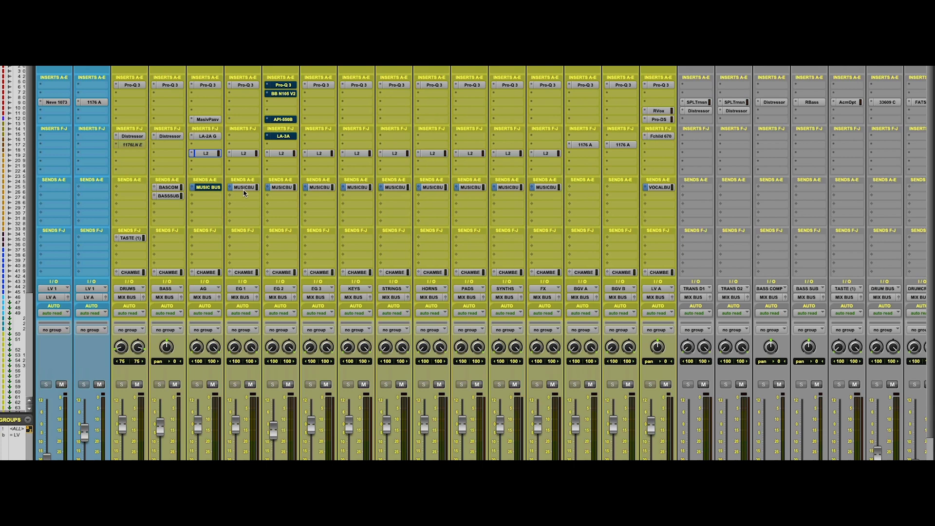
{"action": "left_click", "coordinate": [280, 188]}
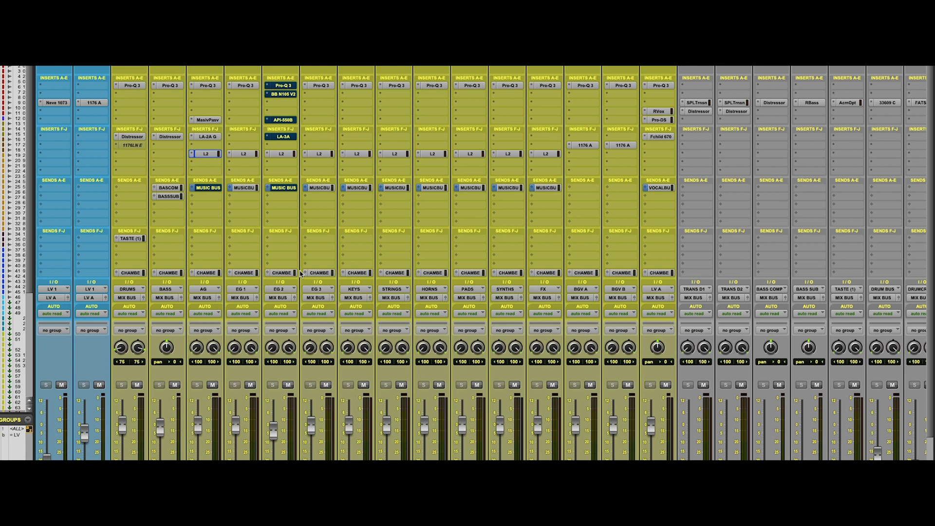
Activate the FabFilter Pro-Q 3 low cut on the EG 2 bus, comparing it against bypass, and close the plug-in.
{"action": "left_click", "coordinate": [284, 86]}
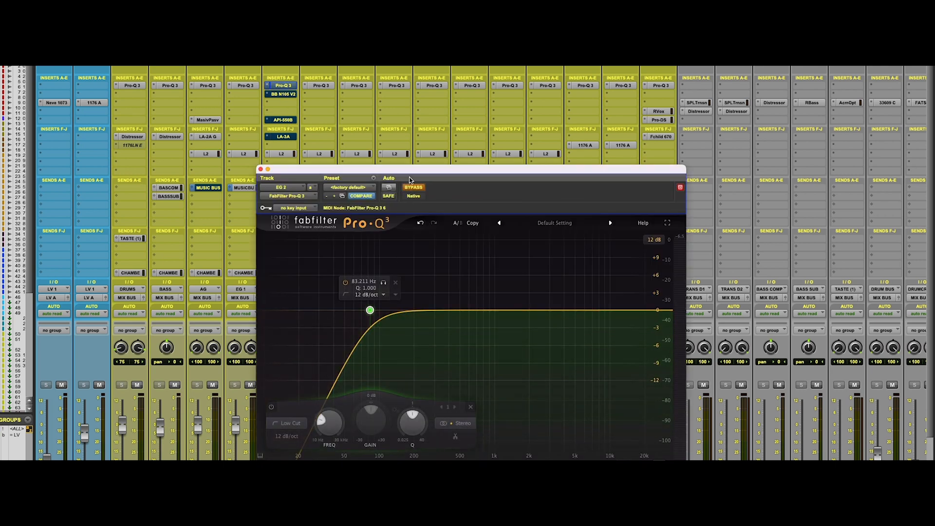
{"action": "left_click_drag", "start_coordinate": [409, 180], "coordinate": [452, 173]}
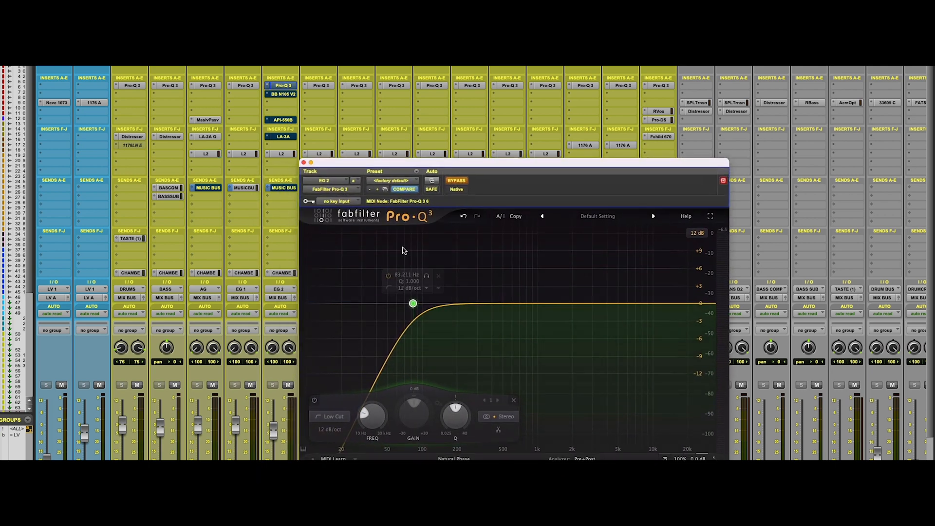
{"action": "left_click", "coordinate": [457, 181]}
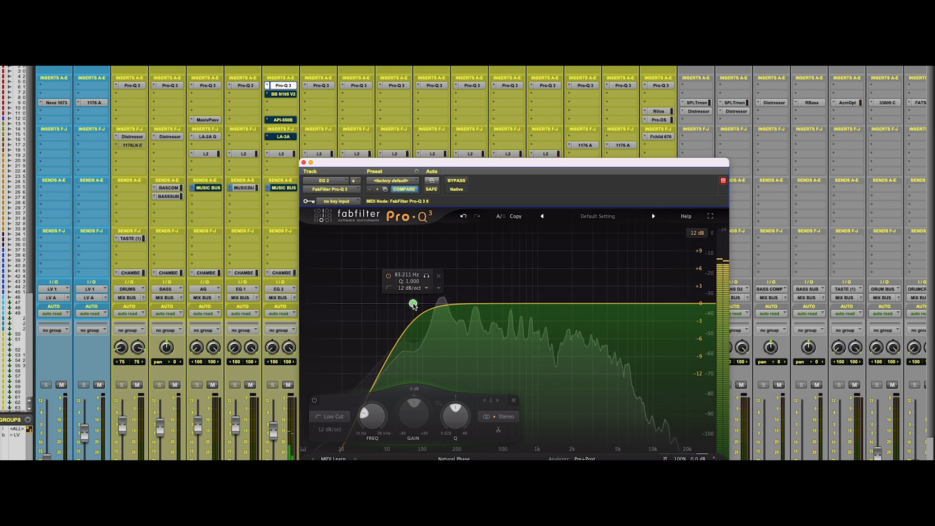
{"action": "left_click", "coordinate": [456, 180]}
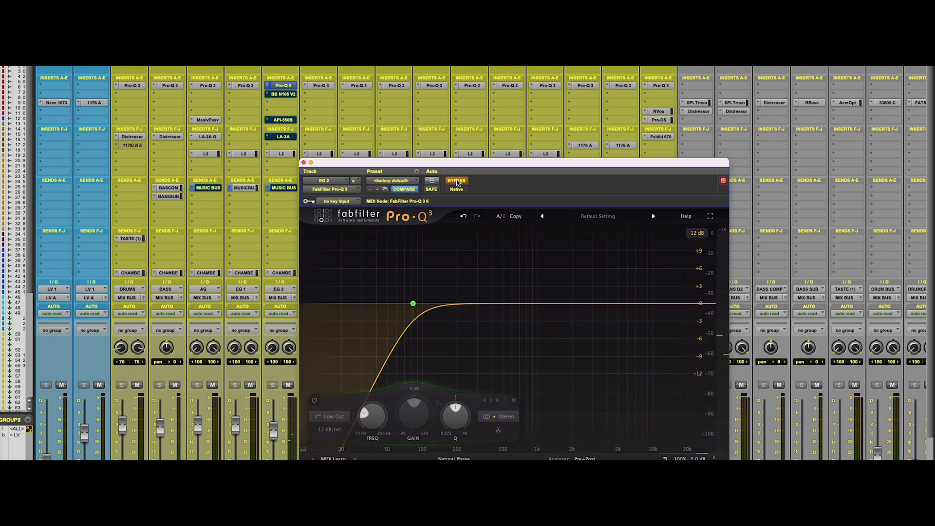
{"action": "left_click", "coordinate": [456, 182]}
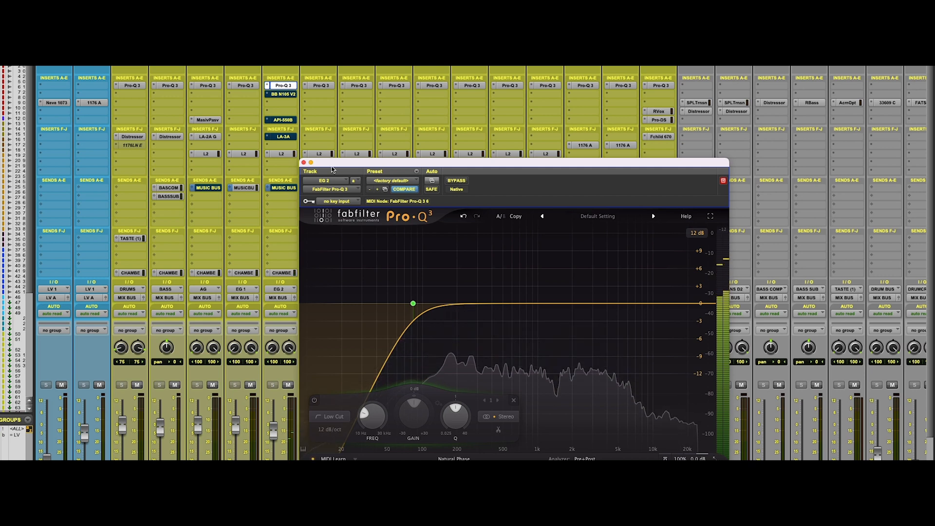
{"action": "left_click", "coordinate": [303, 162]}
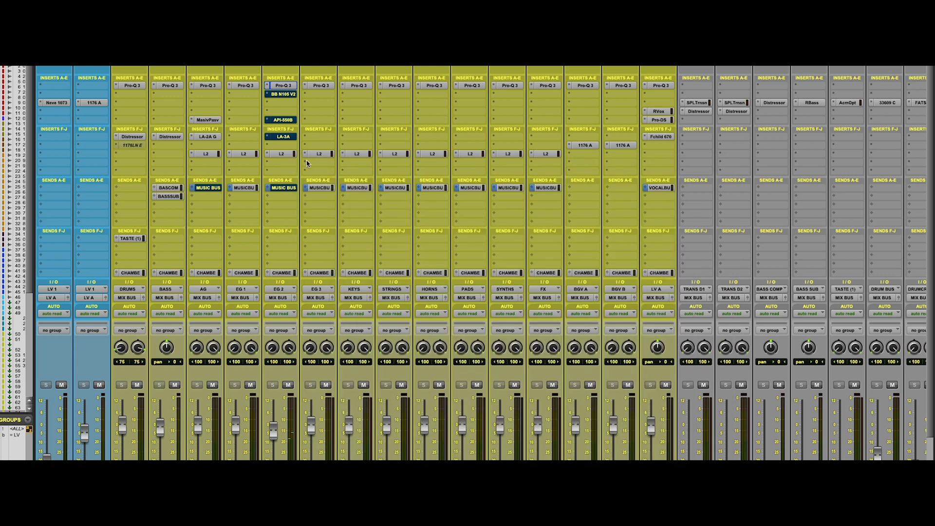
Open the bypassed BB N105 V2 on the EG 2 bus and load its Blackbird preset BB Guitar 57.
{"action": "left_click", "coordinate": [283, 94]}
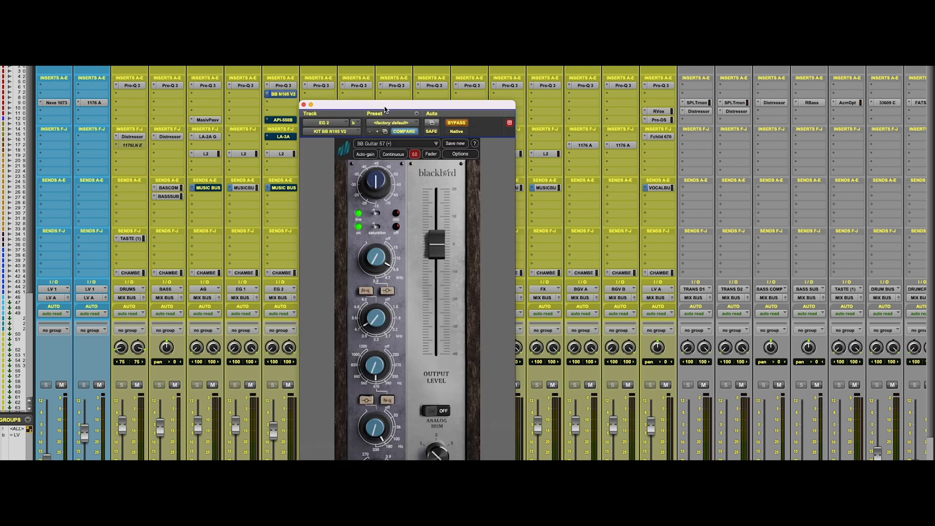
{"action": "left_click_drag", "start_coordinate": [385, 104], "coordinate": [417, 87]}
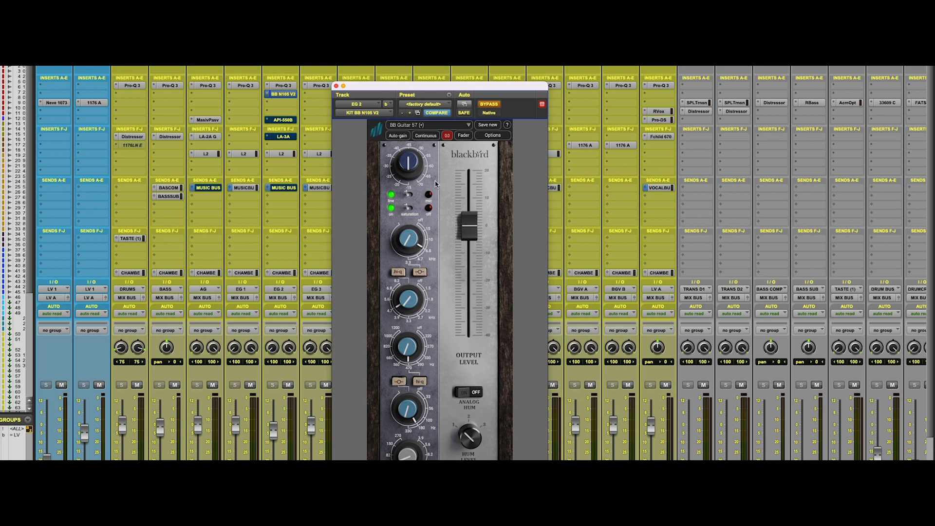
{"action": "mouse_move", "coordinate": [456, 183]}
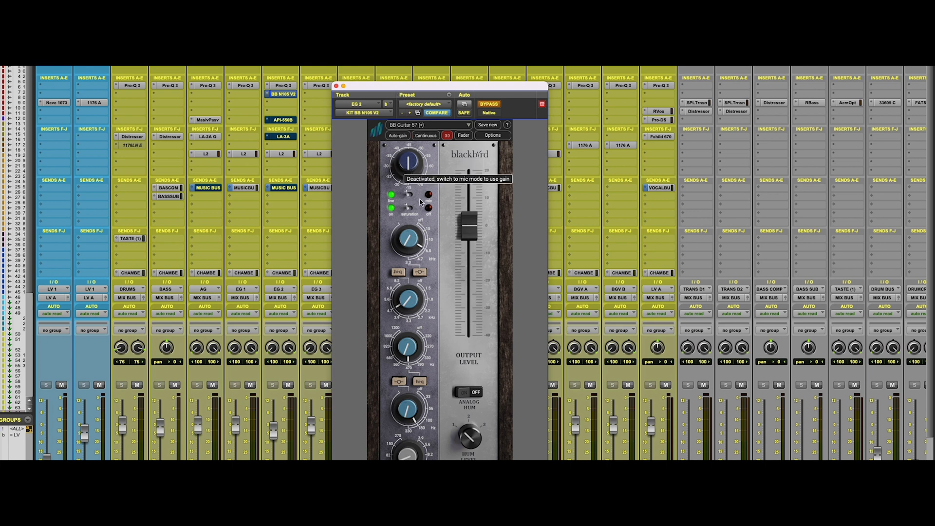
{"action": "mouse_move", "coordinate": [470, 228]}
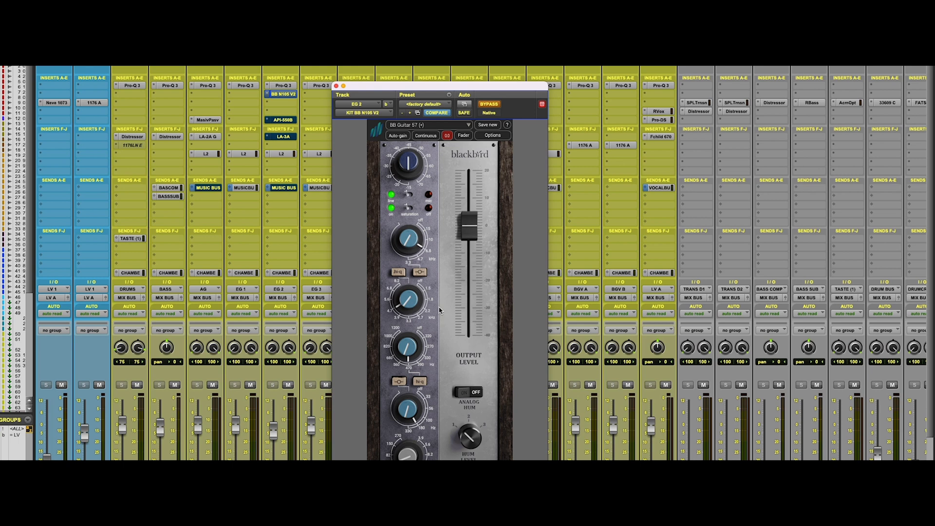
{"action": "left_click", "coordinate": [403, 127]}
{"action": "mouse_move", "coordinate": [410, 149]}
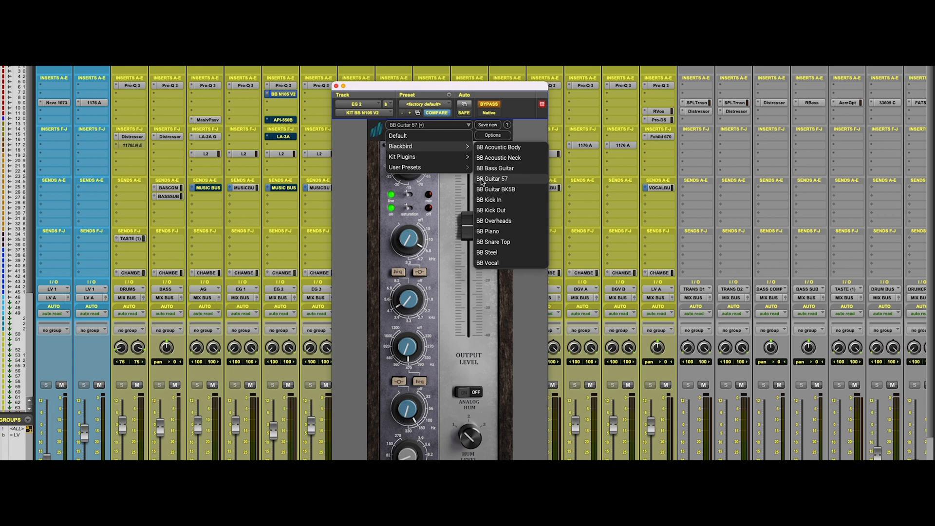
{"action": "left_click", "coordinate": [496, 182]}
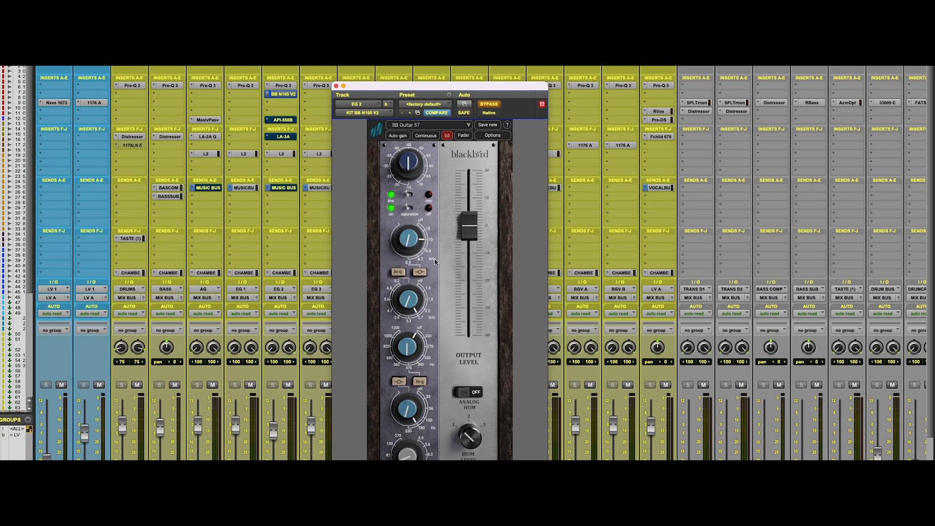
Activate the BB N105 V2, change its high-band frequency, and compare the EQ against bypass.
{"action": "left_click", "coordinate": [490, 105]}
{"action": "left_click", "coordinate": [489, 104]}
{"action": "left_click", "coordinate": [490, 106]}
{"action": "left_click", "coordinate": [430, 252]}
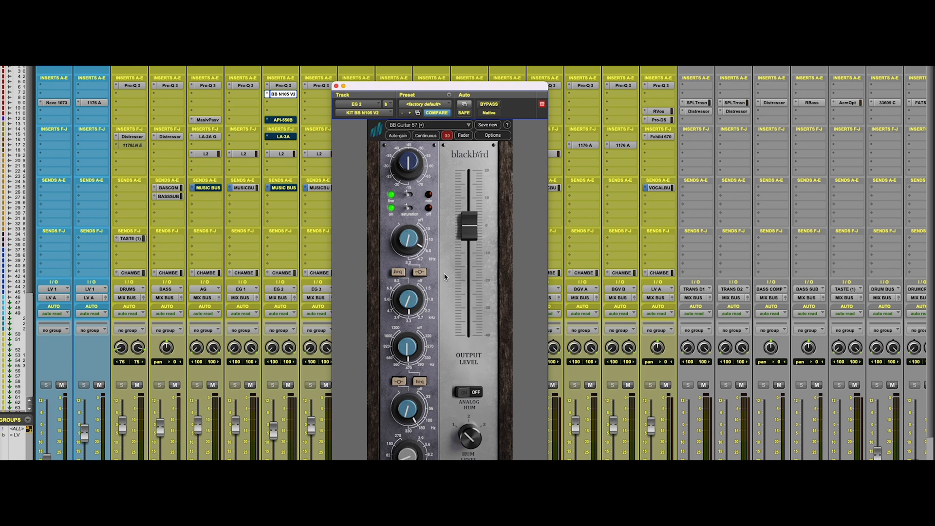
{"action": "left_click", "coordinate": [488, 105]}
{"action": "left_click", "coordinate": [489, 106]}
Fine-tune the low-mid and high-band gains of the BB N105 V2 on the EG 2 bus.
{"action": "mouse_move", "coordinate": [407, 300]}
{"action": "mouse_move", "coordinate": [405, 345]}
{"action": "left_click_drag", "start_coordinate": [408, 350], "coordinate": [404, 347]}
{"action": "mouse_move", "coordinate": [408, 237]}
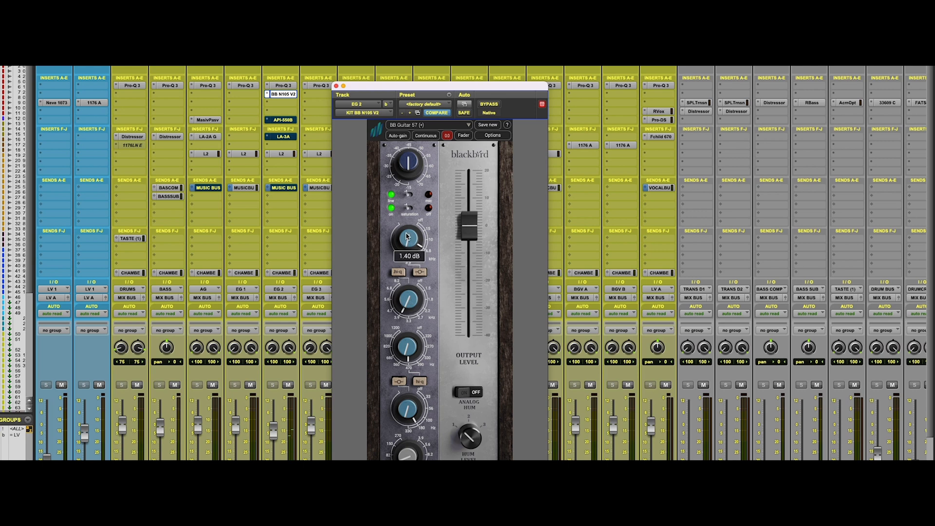
{"action": "scroll", "coordinate": [408, 237], "scroll_direction": "up", "scroll_amount": 2}
{"action": "left_click_drag", "start_coordinate": [407, 237], "coordinate": [408, 240]}
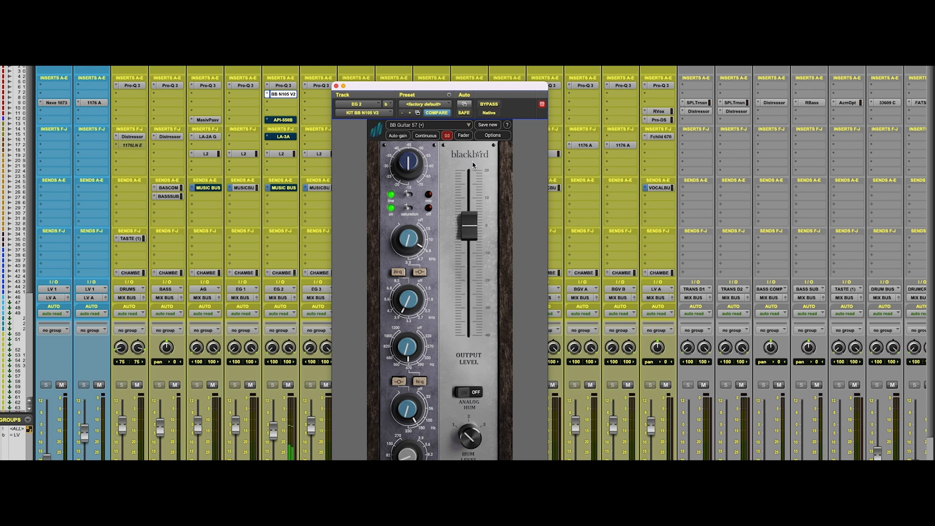
Compare the adjusted BB N105 V2 against bypass, leave it active, and close the plug-in.
{"action": "left_click", "coordinate": [490, 105]}
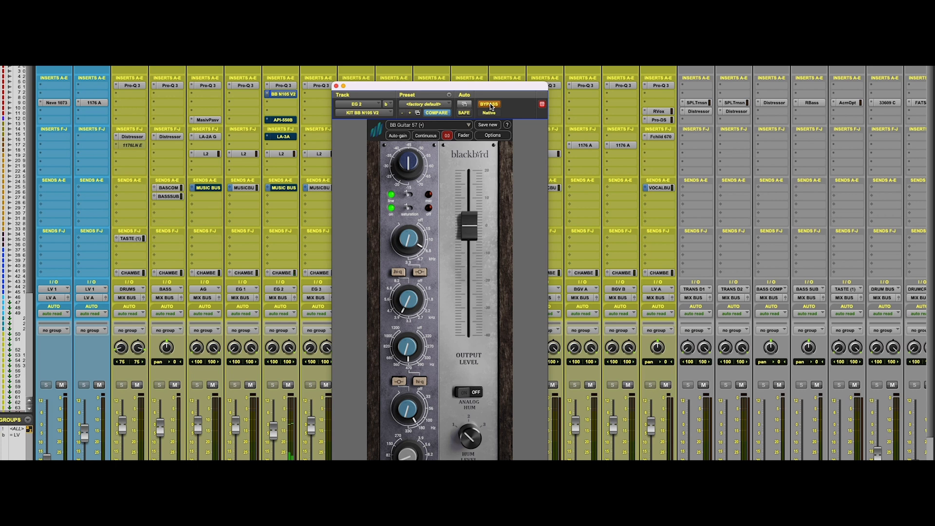
{"action": "left_click", "coordinate": [489, 104]}
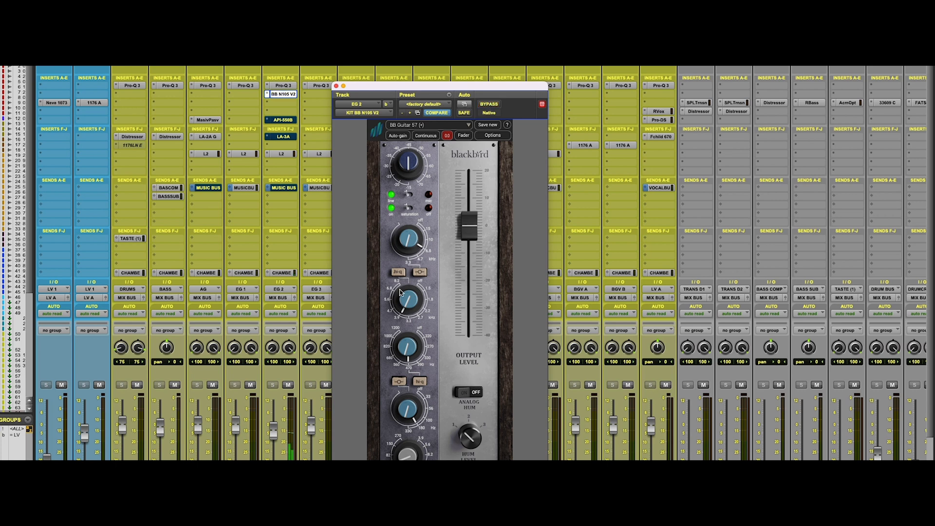
{"action": "mouse_move", "coordinate": [405, 349]}
{"action": "mouse_move", "coordinate": [410, 244]}
{"action": "left_click", "coordinate": [336, 87]}
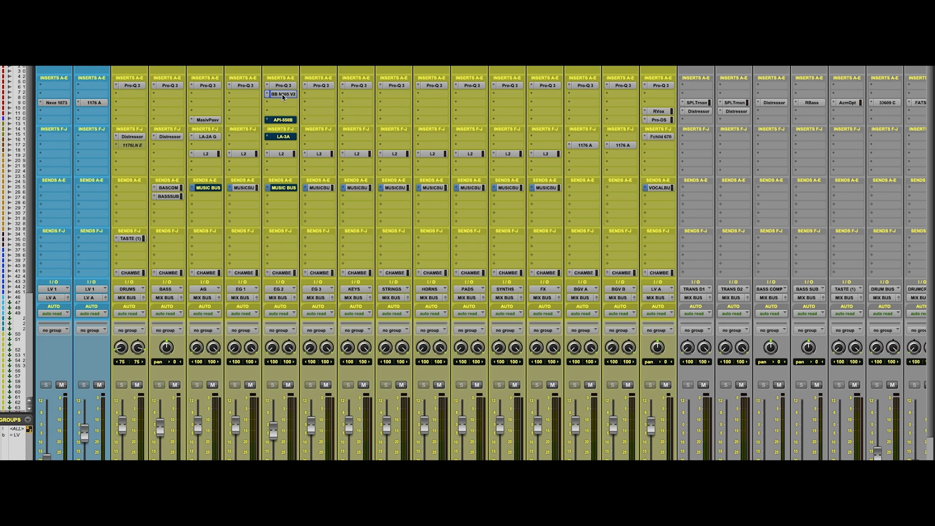
Inspect the API-550B equalizer settings on the EG 2 bus, leaving it bypassed, and close the plug-in.
{"action": "left_click", "coordinate": [282, 119]}
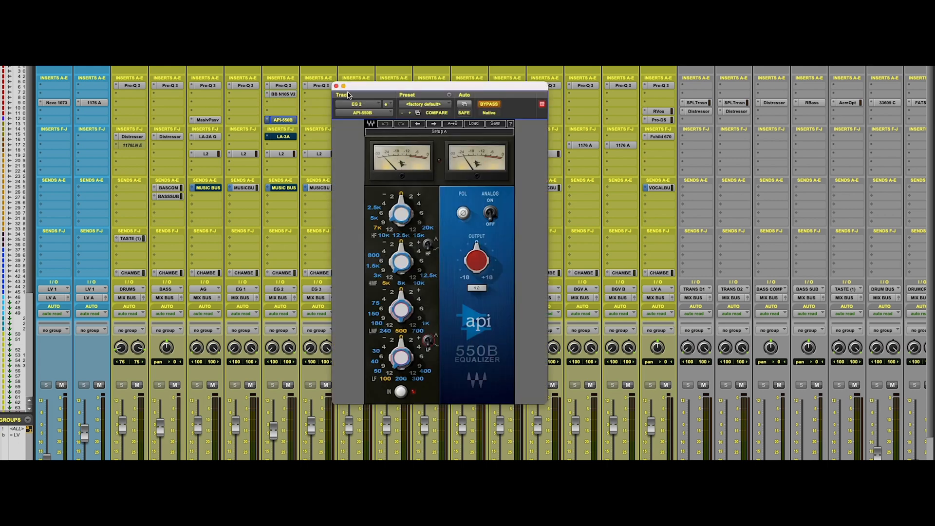
{"action": "left_click_drag", "start_coordinate": [359, 90], "coordinate": [343, 108]}
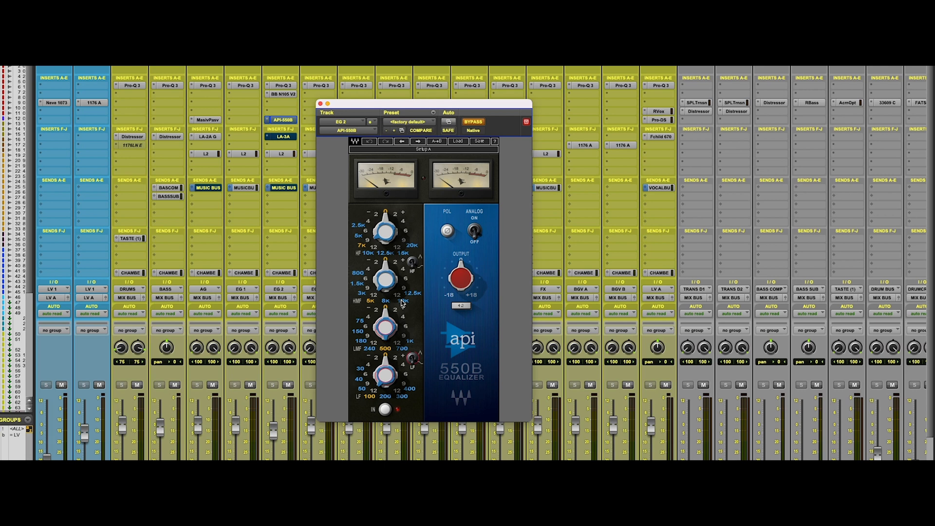
{"action": "left_click_drag", "start_coordinate": [345, 105], "coordinate": [365, 133]}
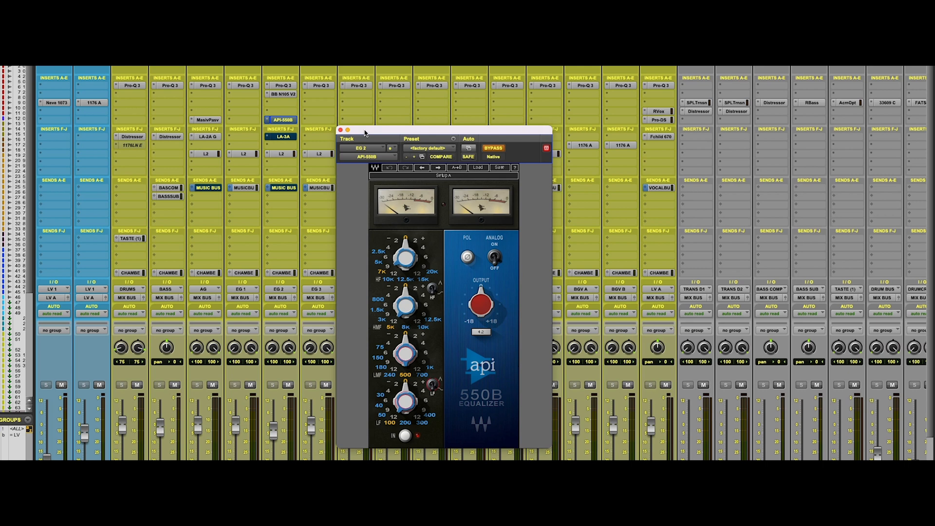
{"action": "left_click", "coordinate": [340, 131]}
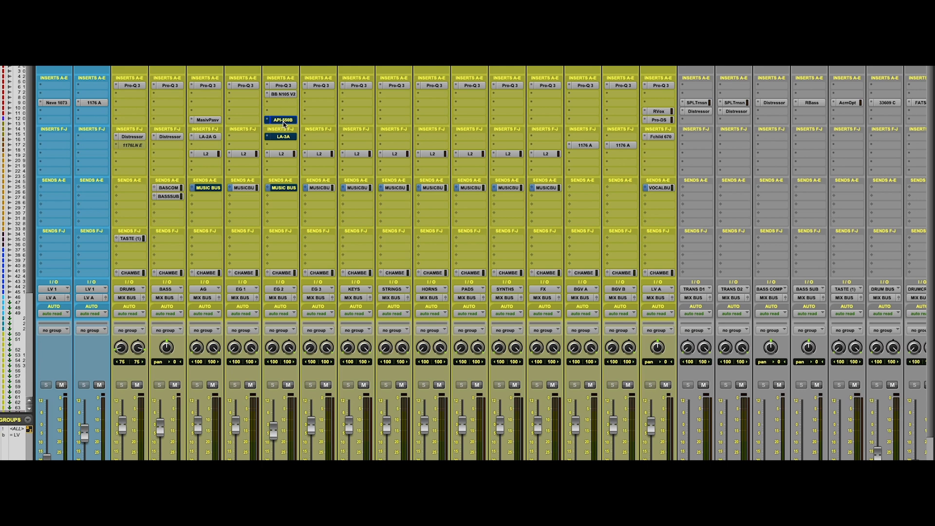
Activate the Teletronix LA-3A compressor on the EG 2 bus and close the plug-in.
{"action": "left_click", "coordinate": [284, 137]}
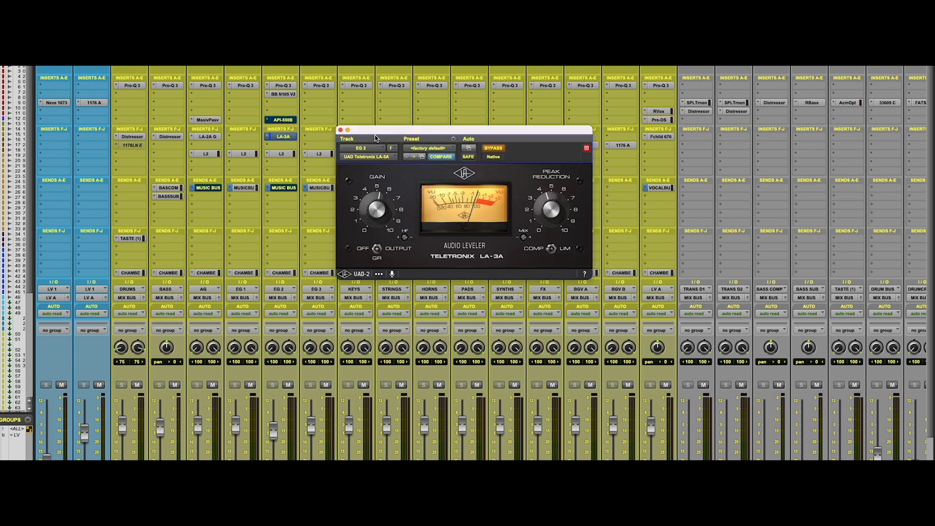
{"action": "left_click_drag", "start_coordinate": [375, 133], "coordinate": [339, 172]}
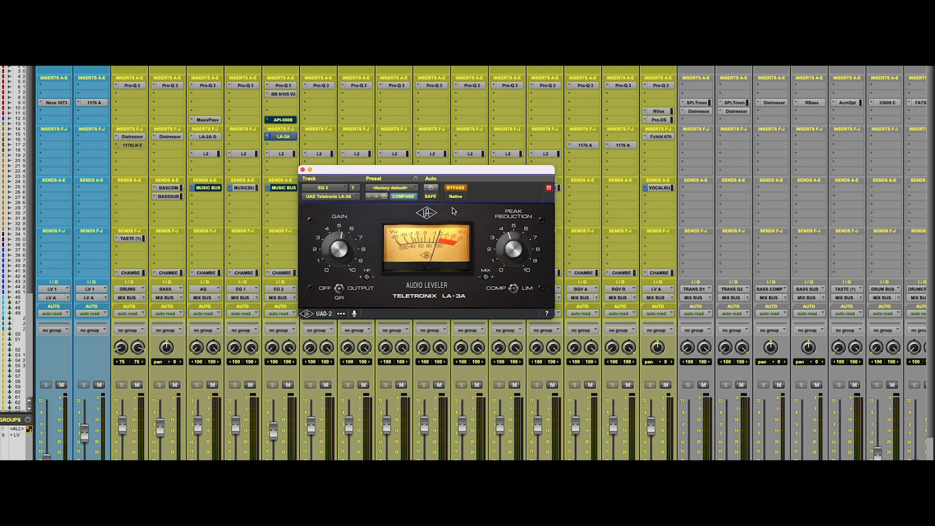
{"action": "left_click_drag", "start_coordinate": [440, 173], "coordinate": [433, 183]}
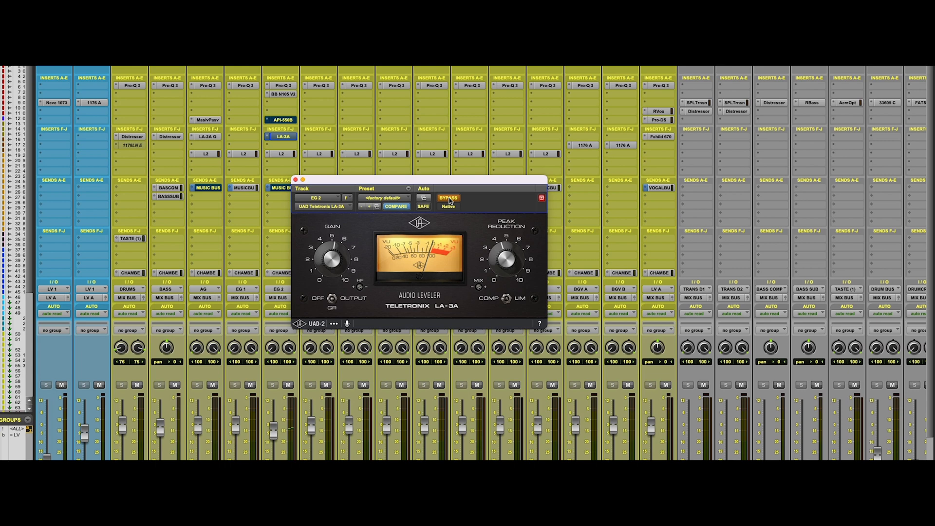
{"action": "left_click", "coordinate": [448, 198]}
{"action": "left_click", "coordinate": [296, 180]}
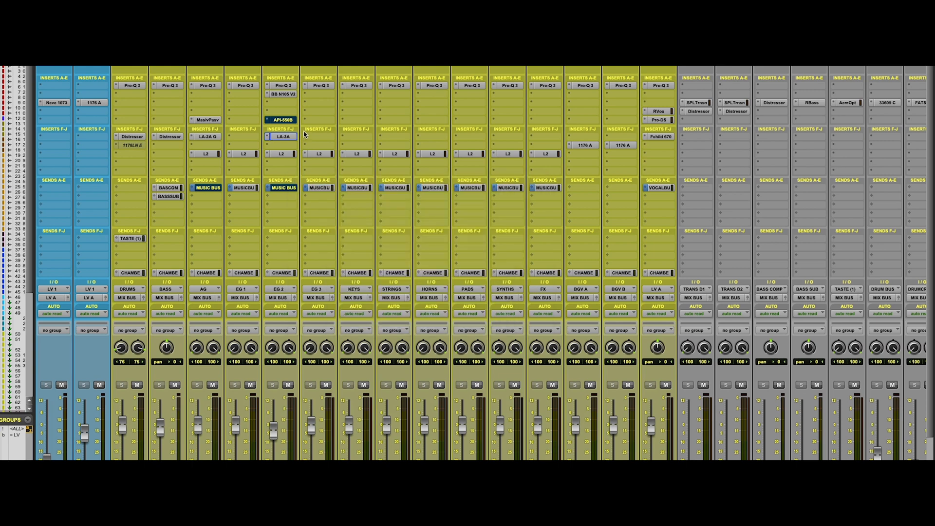